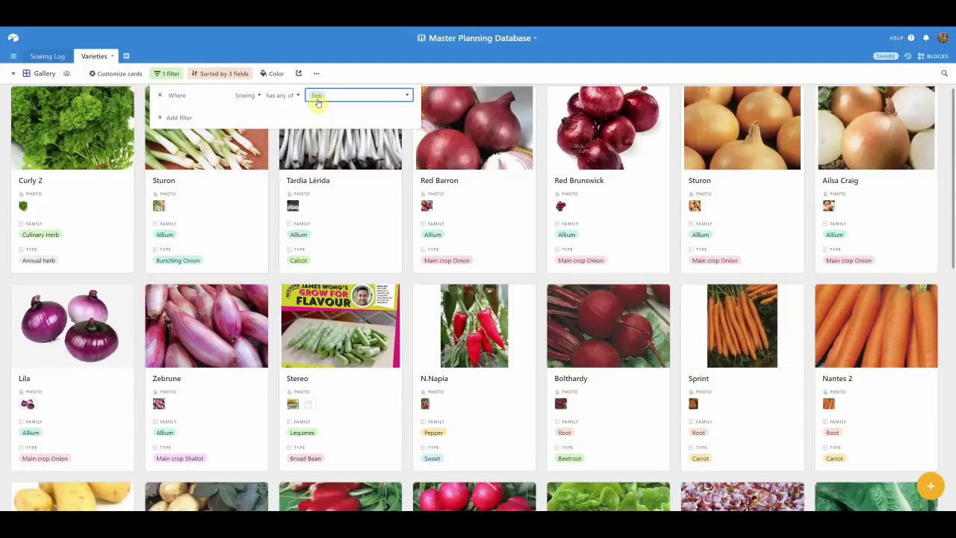
- Close the filter settings and browse the variety cards in the gallery filtered by February sowing
click(438, 59)
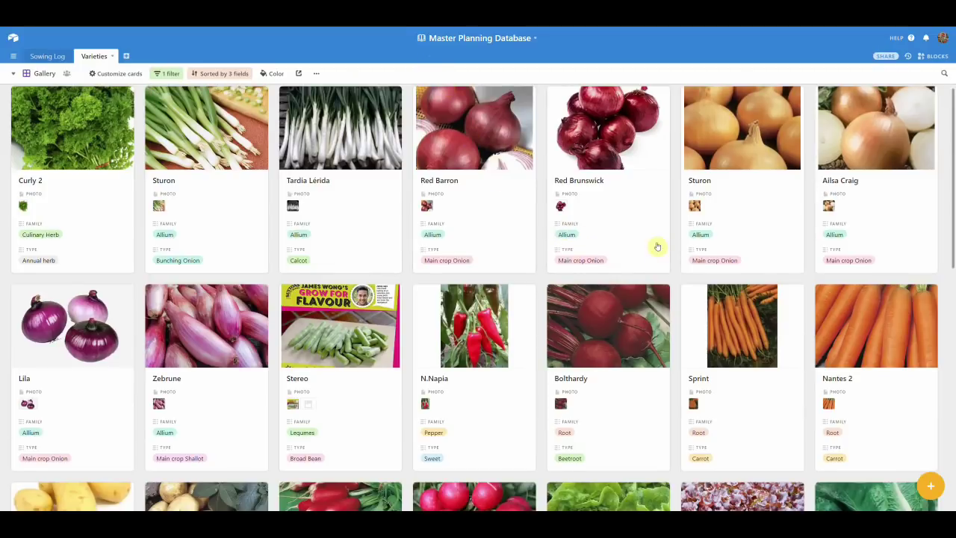
scroll(657, 246, down, 1)
scroll(673, 248, down, 2)
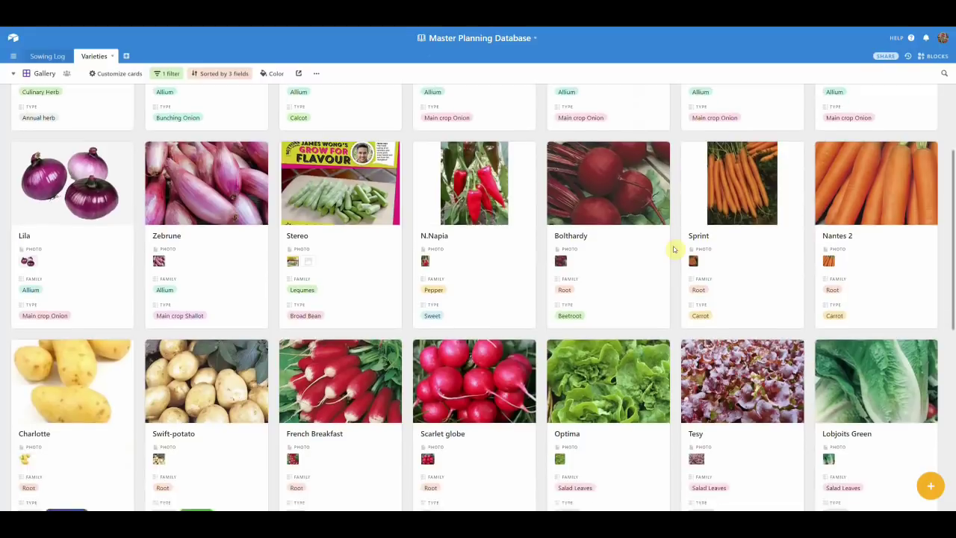
scroll(673, 249, down, 1)
scroll(673, 248, down, 1)
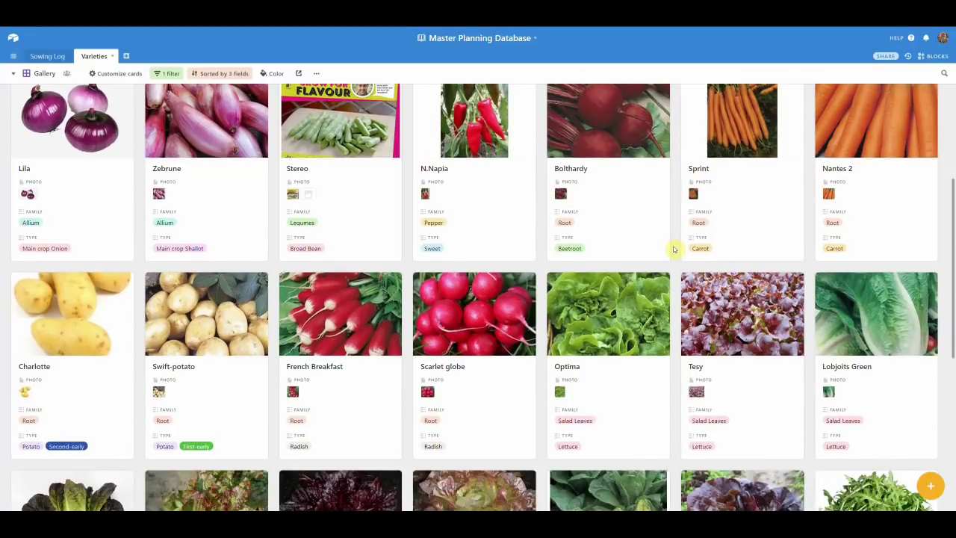
scroll(673, 249, down, 3)
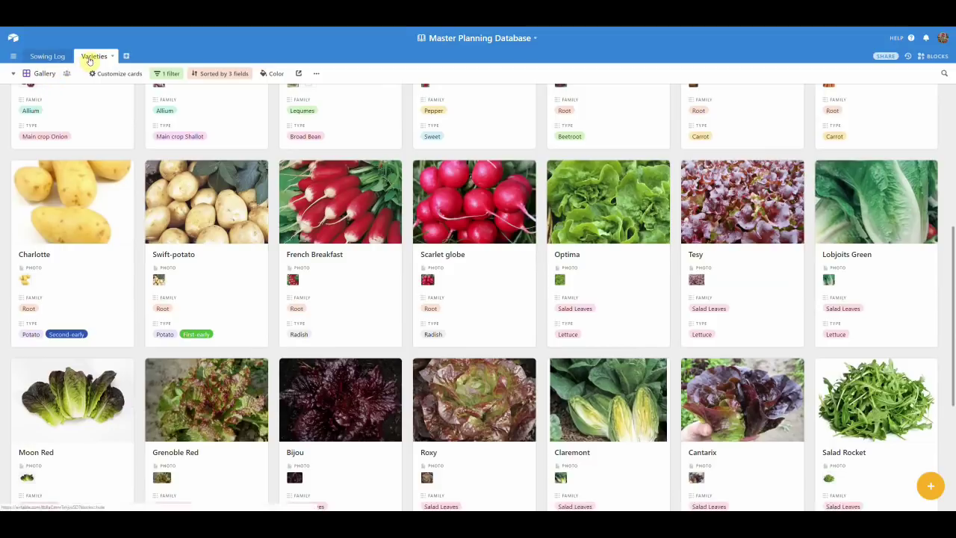
- Show the Tagged view of the Varieties table, followed by the Tagged view of the Sowing Log table
click(34, 74)
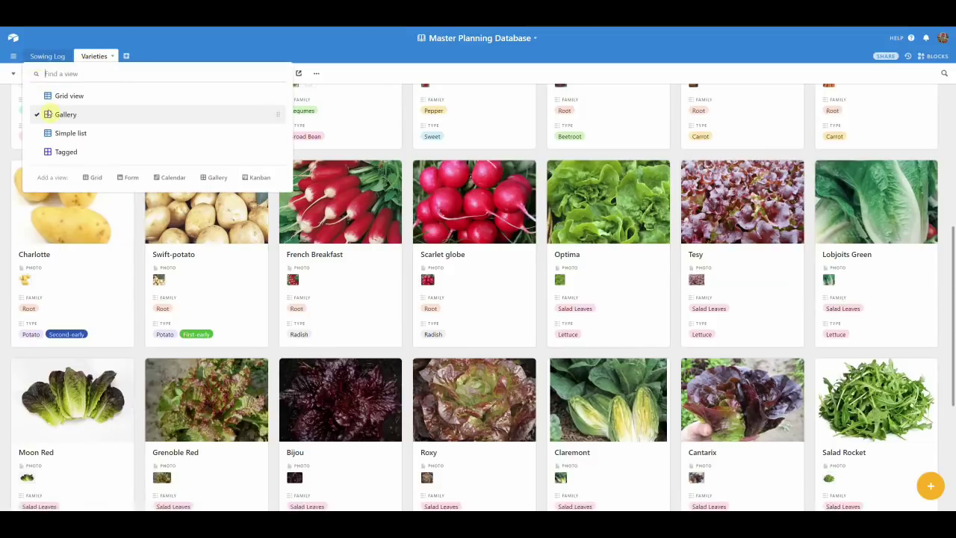
click(64, 152)
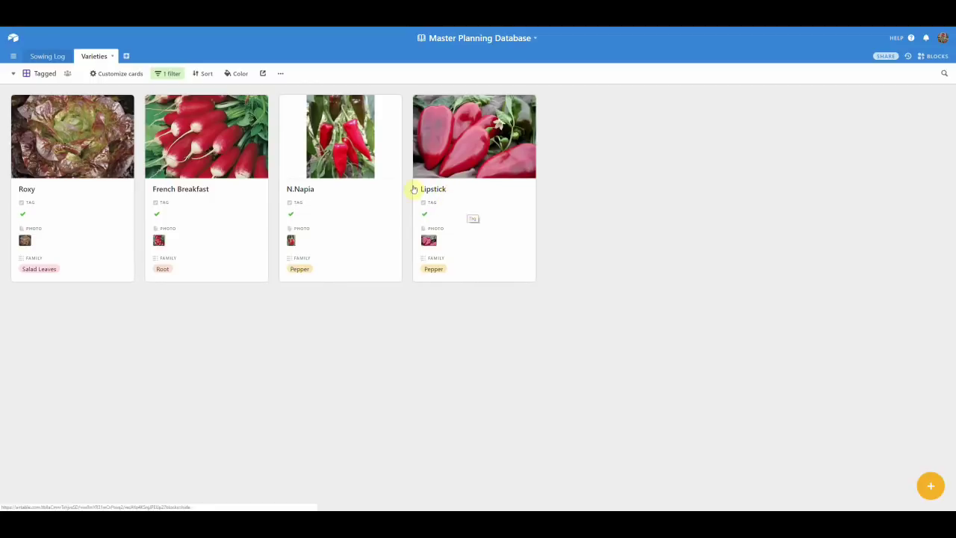
click(46, 57)
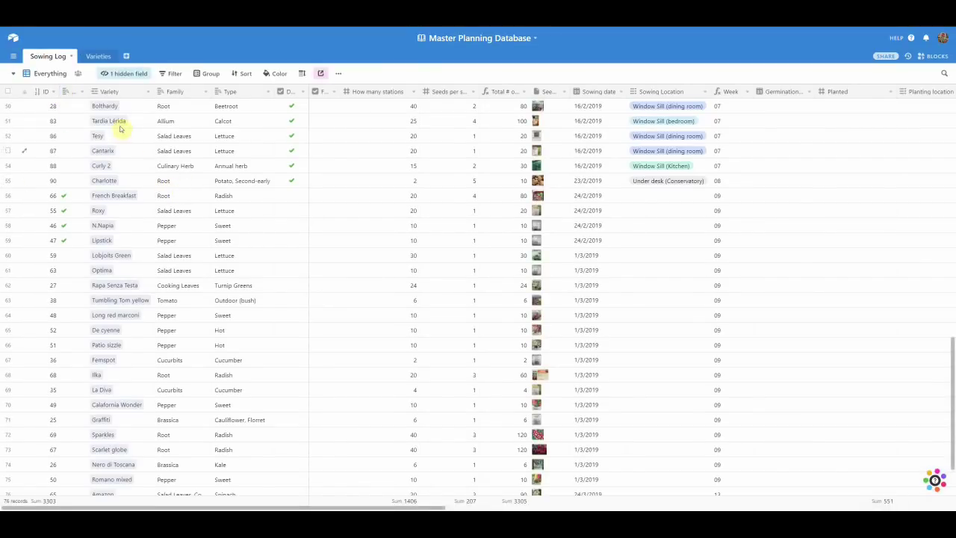
click(53, 75)
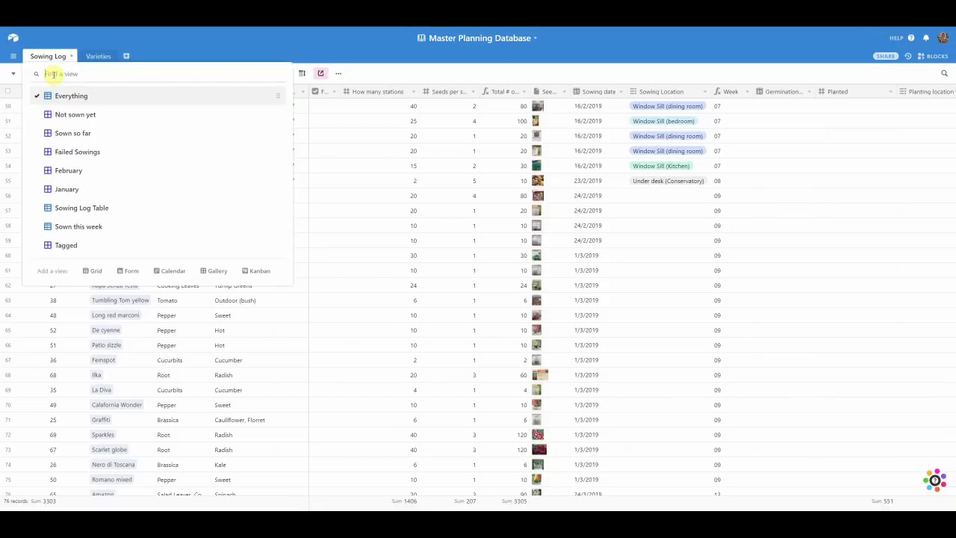
click(66, 246)
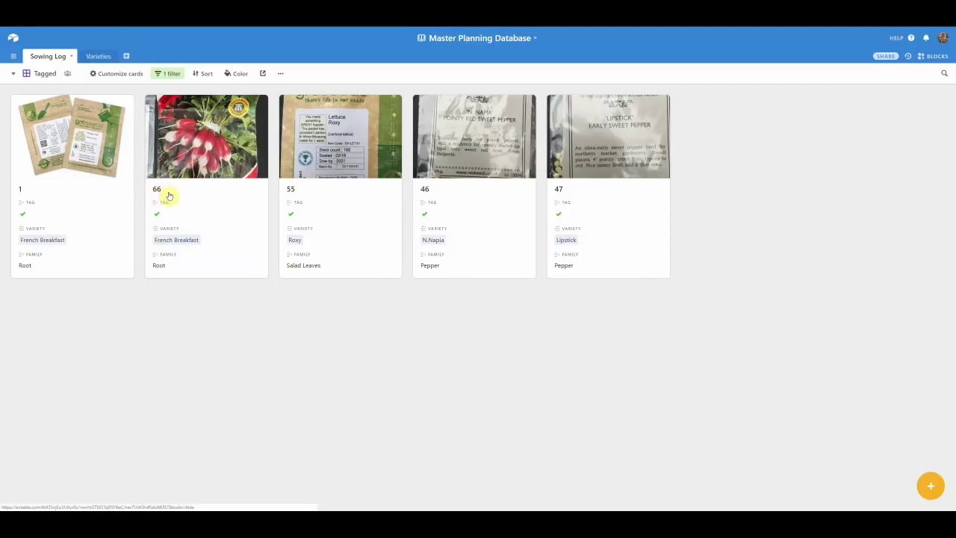
- Open French Breakfast sowing record 66 and review its ID, tag, linked variety, family and type
click(215, 203)
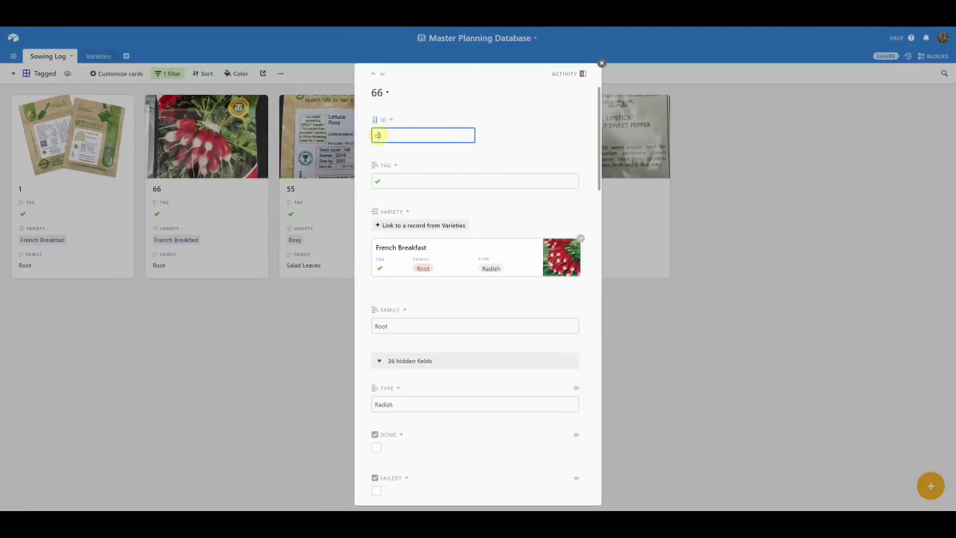
click(539, 156)
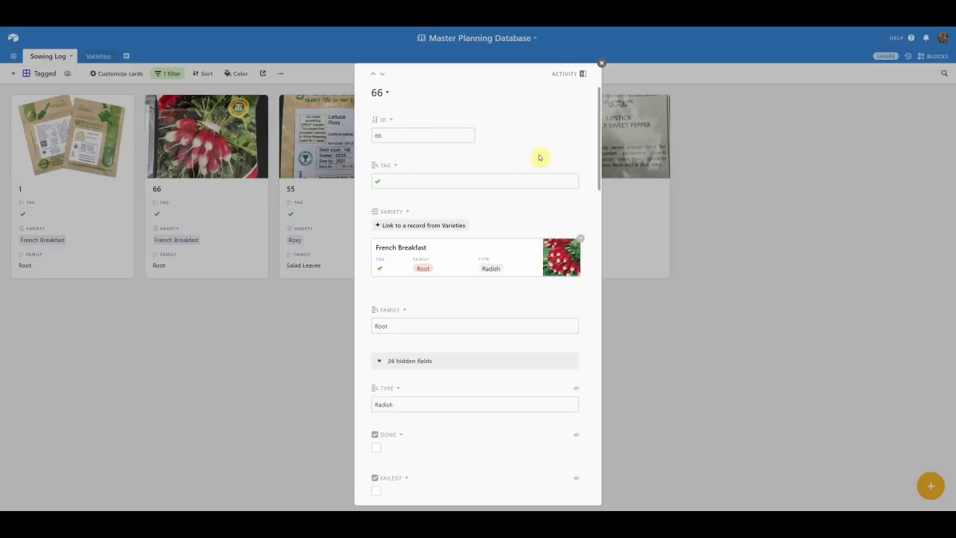
scroll(540, 157, down, 2)
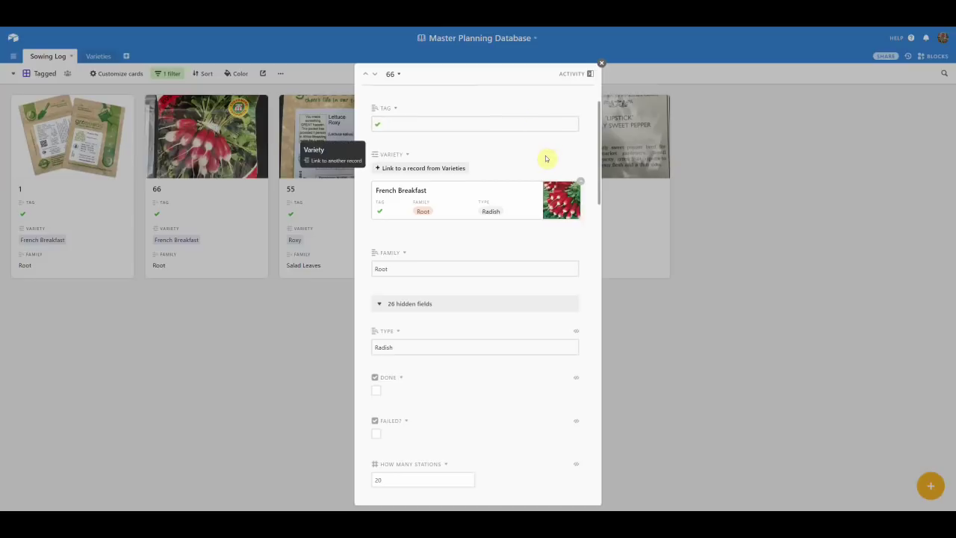
scroll(513, 231, down, 1)
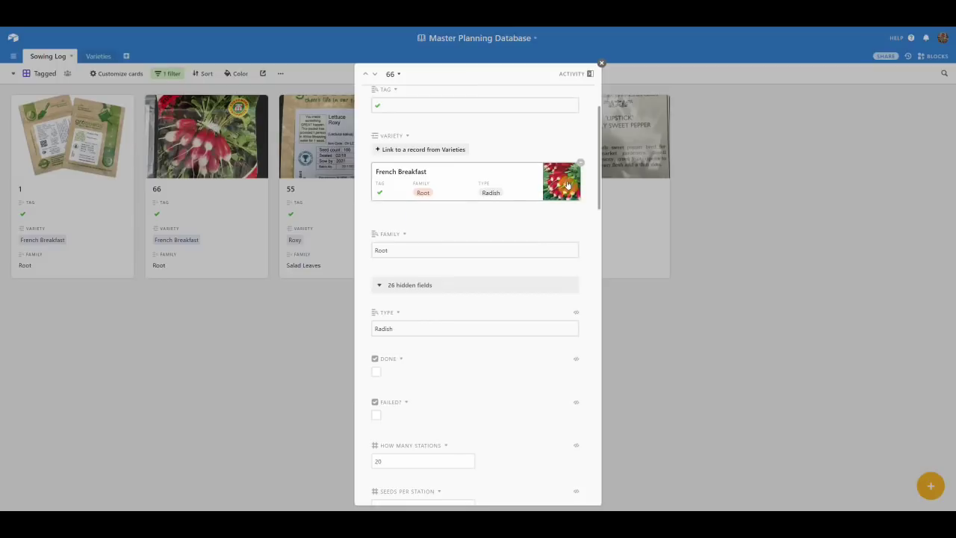
scroll(508, 222, down, 2)
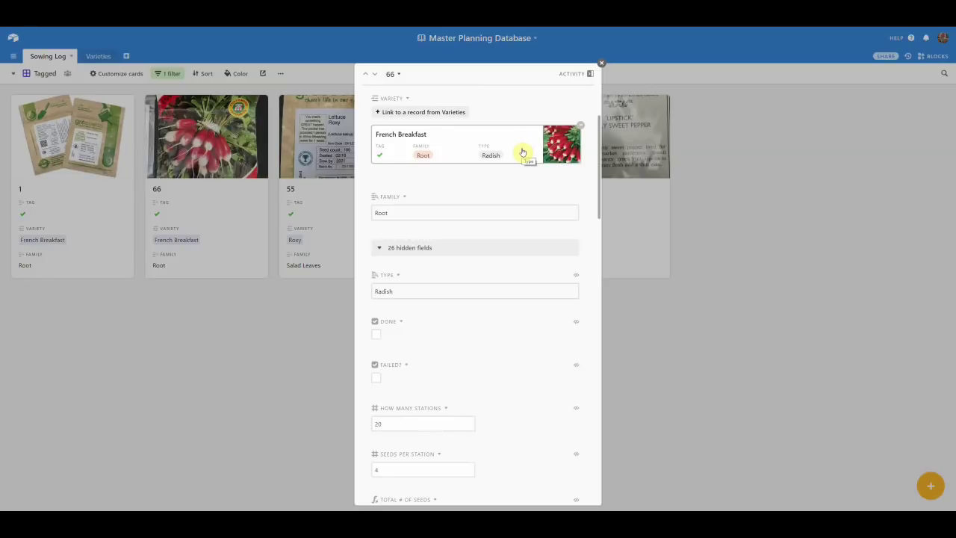
scroll(523, 151, down, 3)
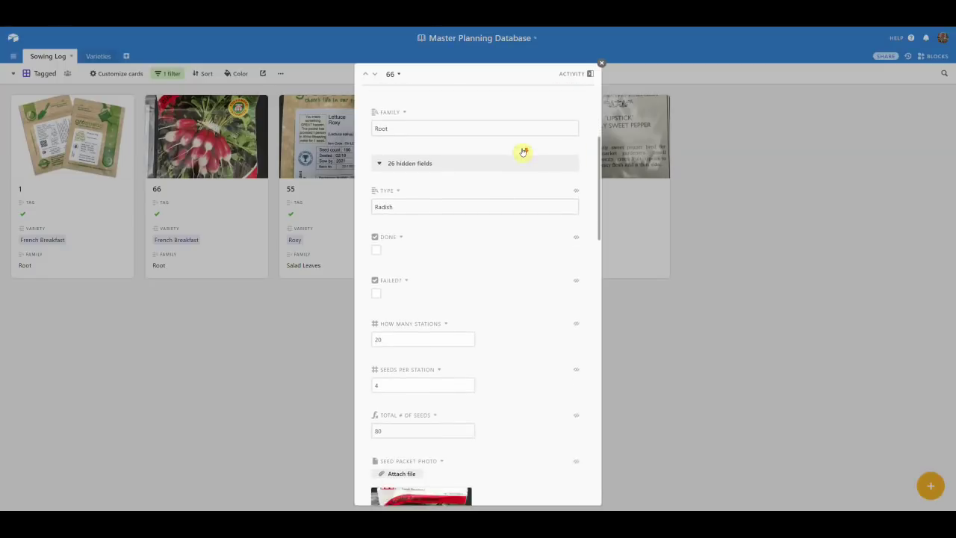
- Examine the record's number of stations, seeds per station, total seeds and seed packet photo
scroll(523, 151, down, 1)
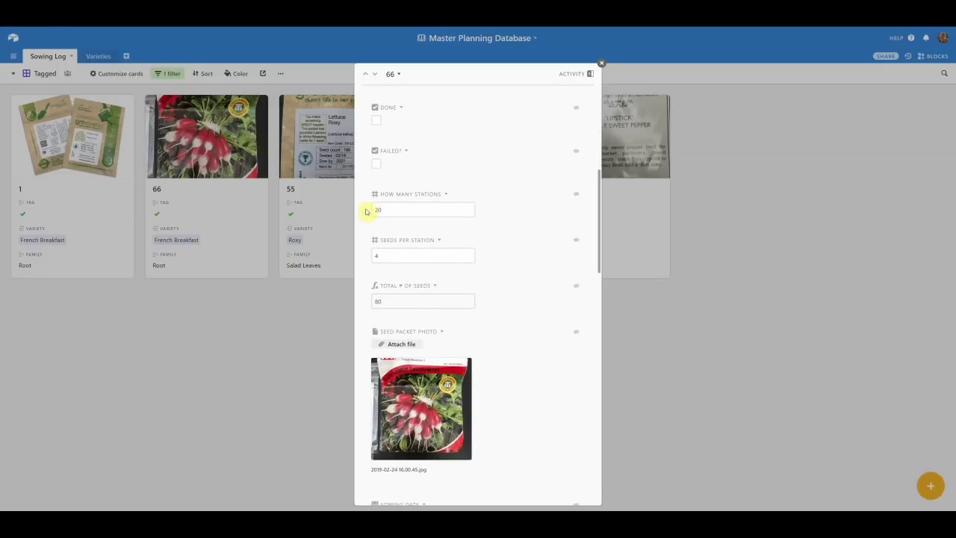
click(391, 209)
click(393, 255)
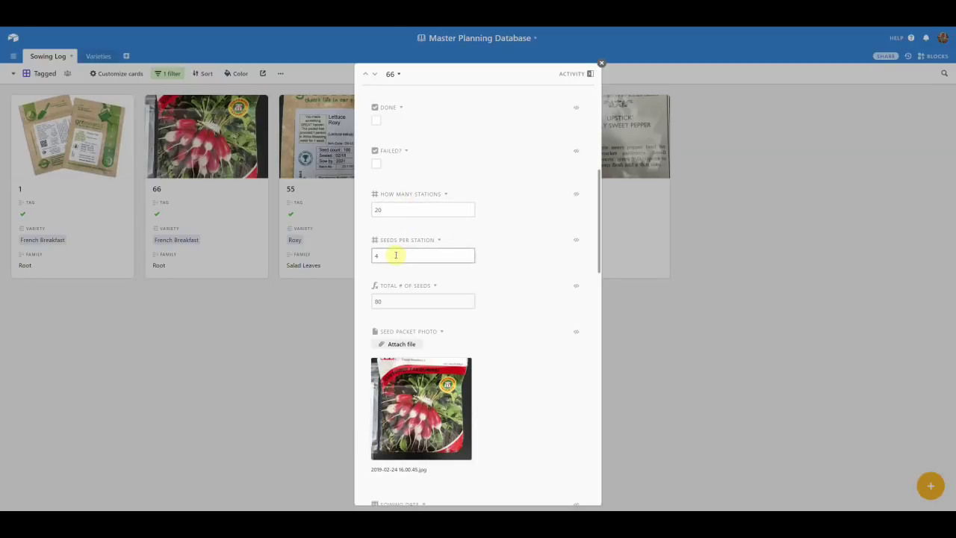
scroll(396, 254, down, 2)
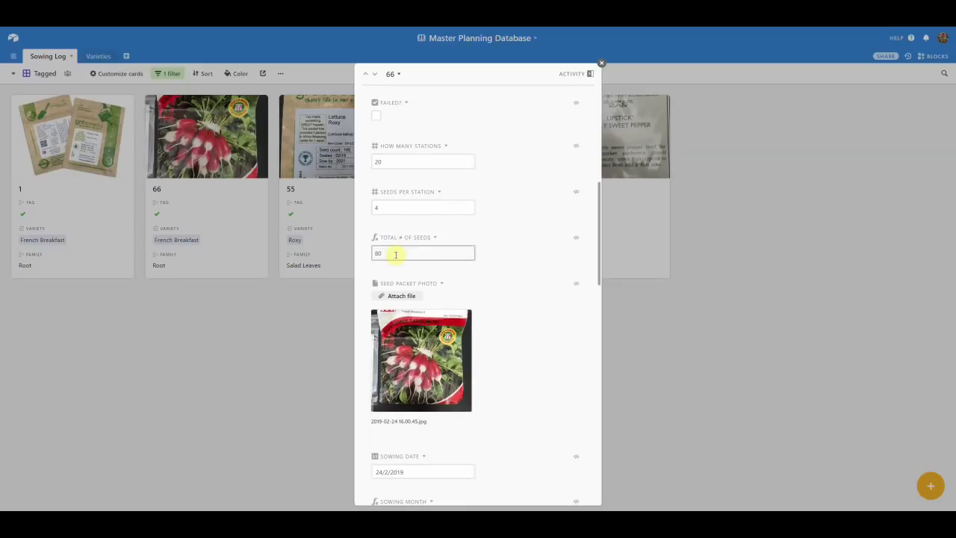
scroll(437, 291, down, 3)
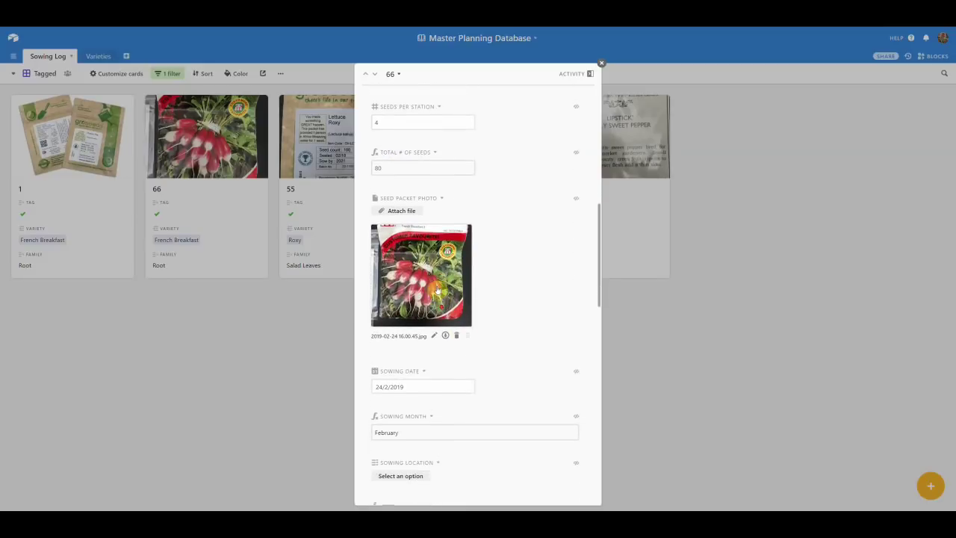
scroll(433, 306, down, 1)
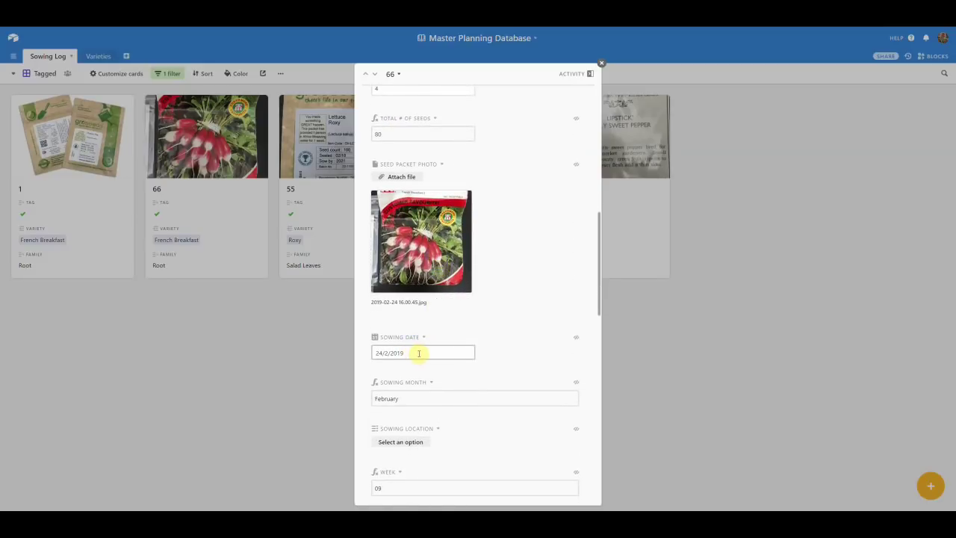
- Review the record's sowing date, month, location and week, plus its germination date and planted fields
scroll(421, 354, down, 3)
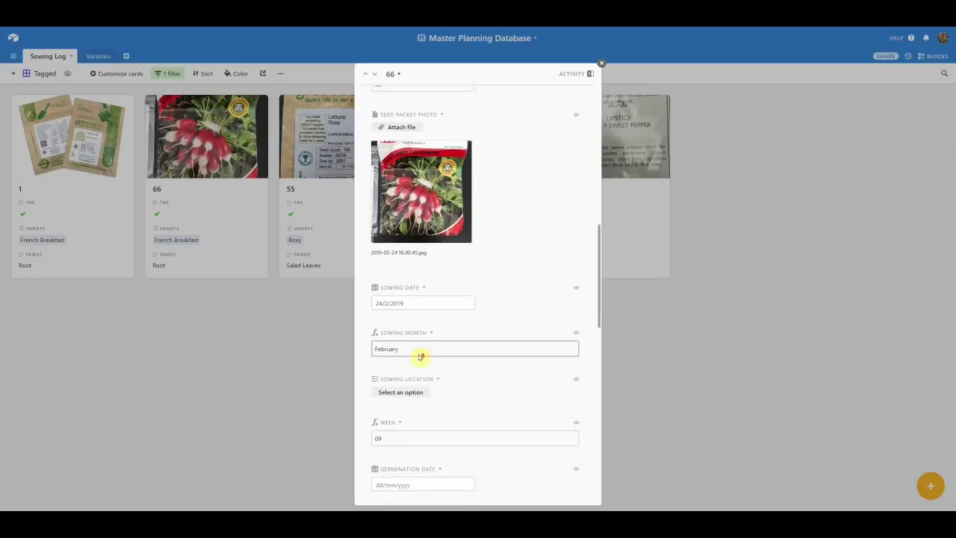
scroll(421, 356, down, 1)
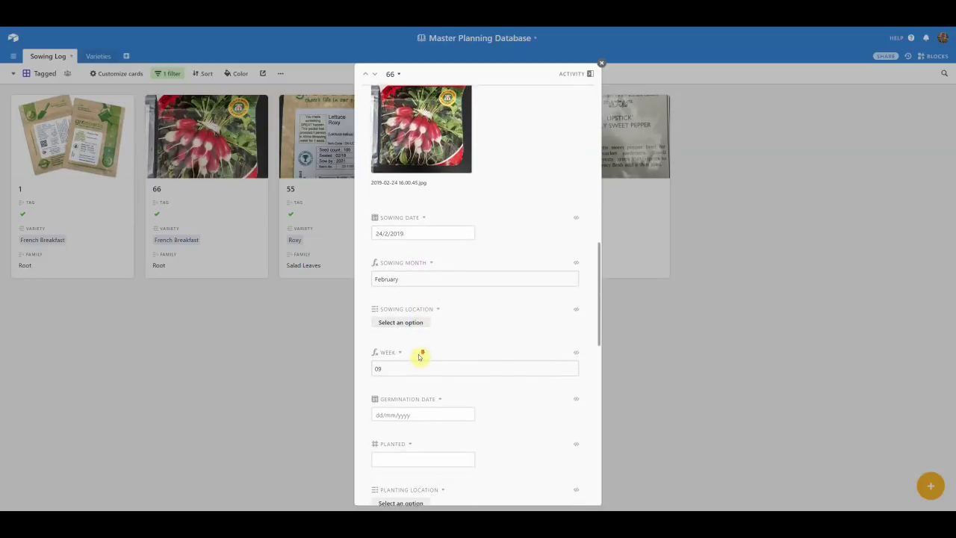
scroll(419, 356, down, 2)
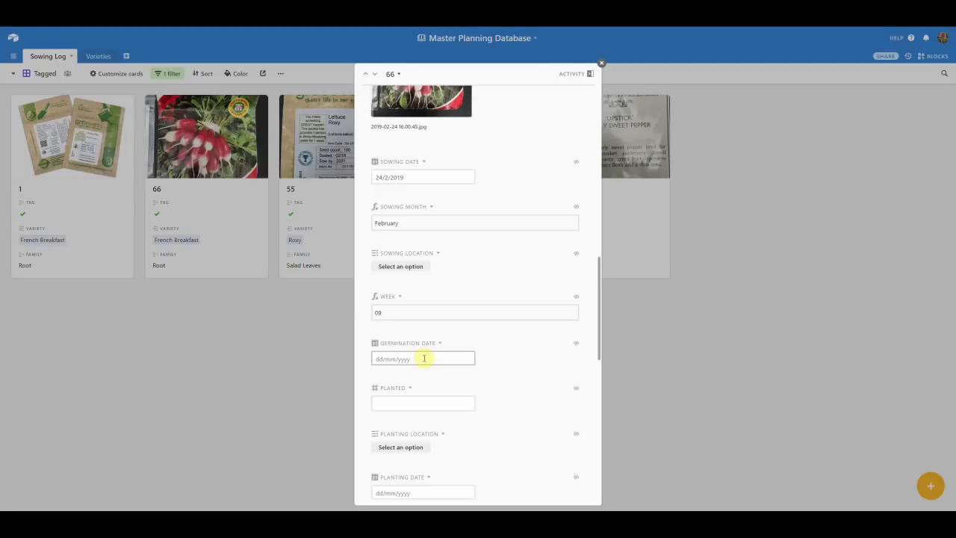
scroll(423, 359, down, 1)
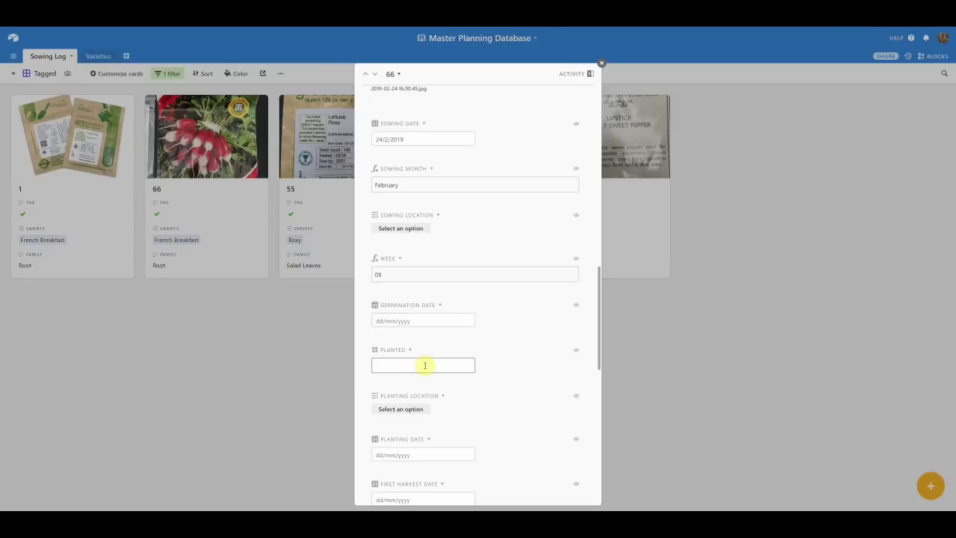
scroll(424, 363, down, 2)
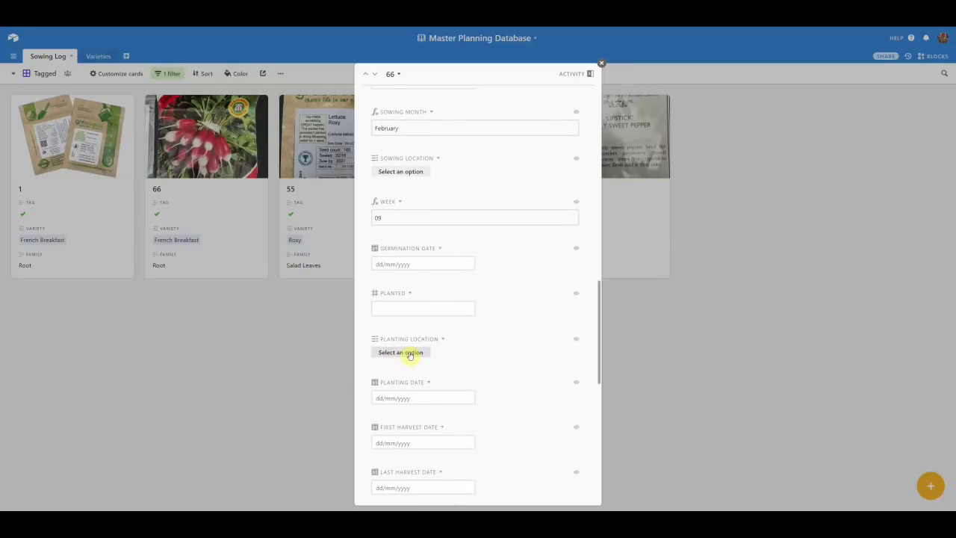
- View the available planting location options and close the list without choosing one
click(409, 355)
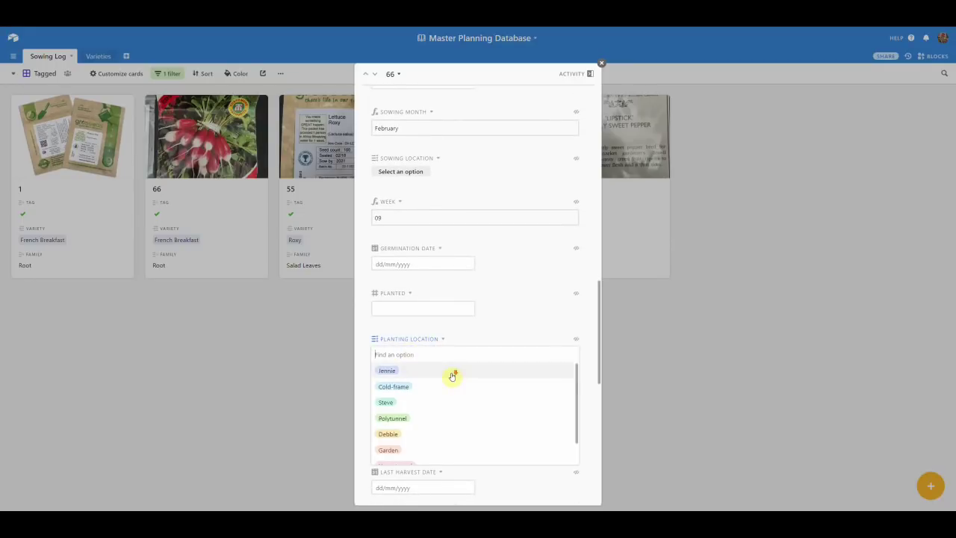
scroll(452, 375, down, 1)
scroll(453, 376, up, 1)
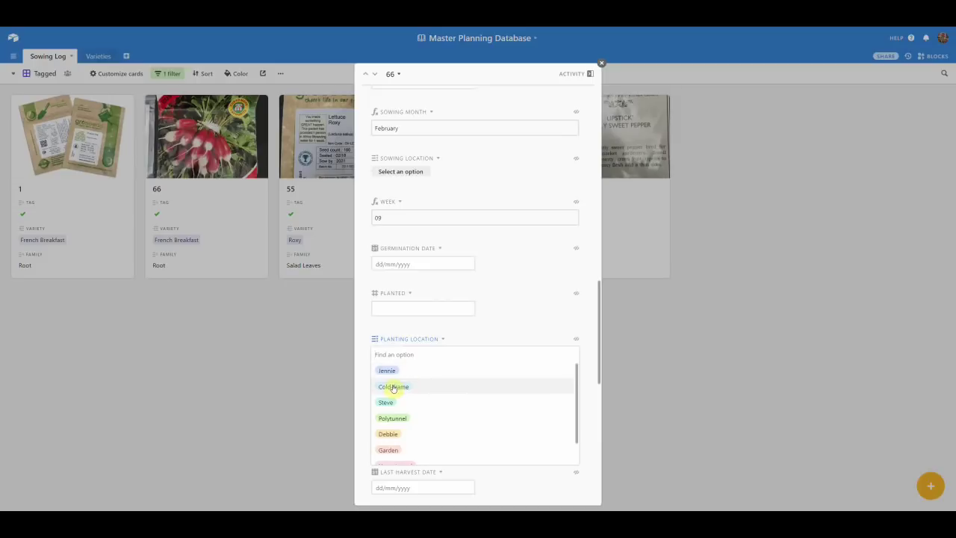
scroll(448, 391, down, 1)
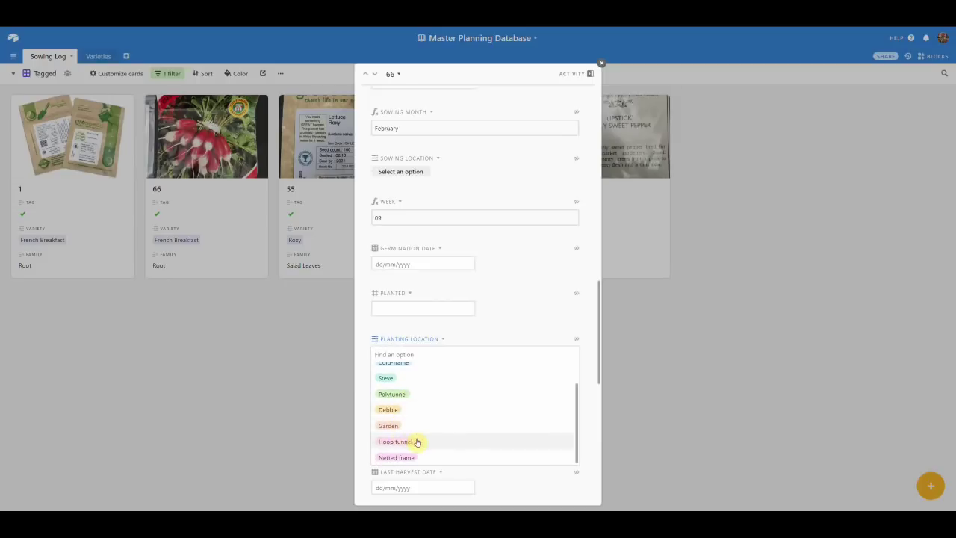
click(590, 359)
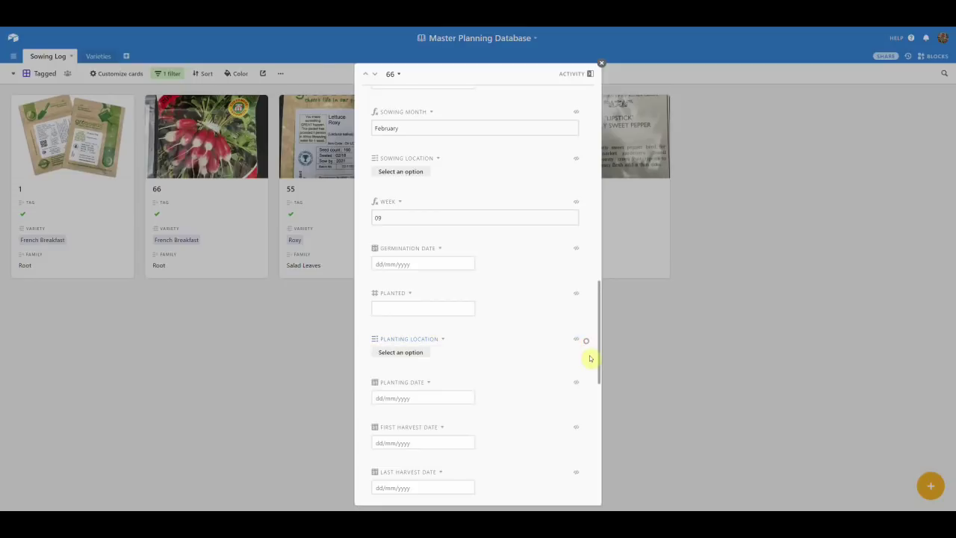
- Review the record's planting and harvest dates, calculated growing-period fields, harvest photo and problems fields
scroll(503, 365, down, 1)
scroll(504, 365, down, 1)
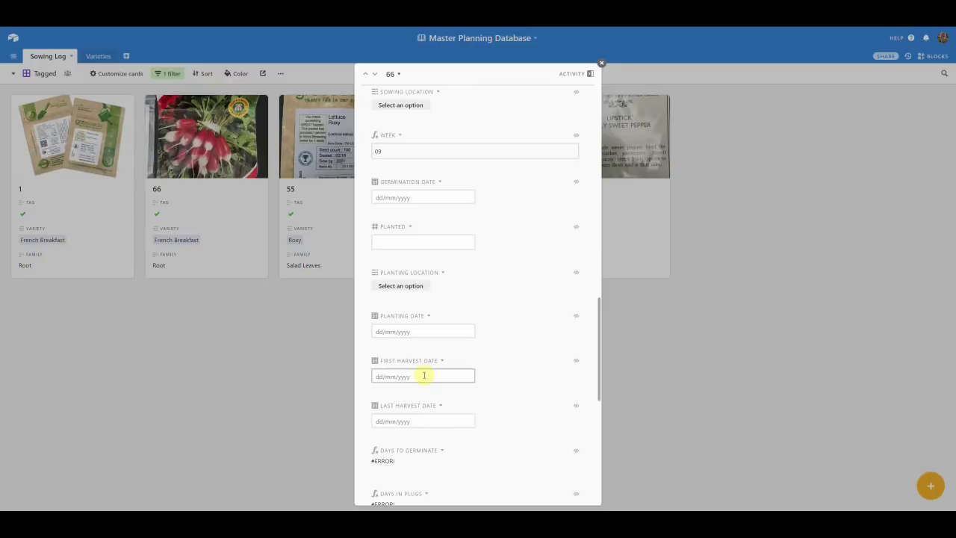
scroll(423, 374, down, 2)
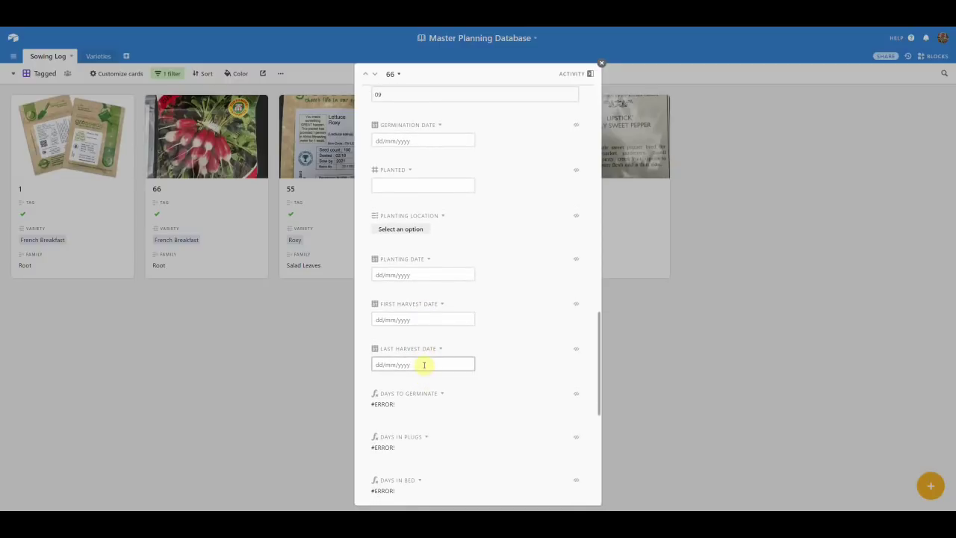
scroll(534, 345, down, 2)
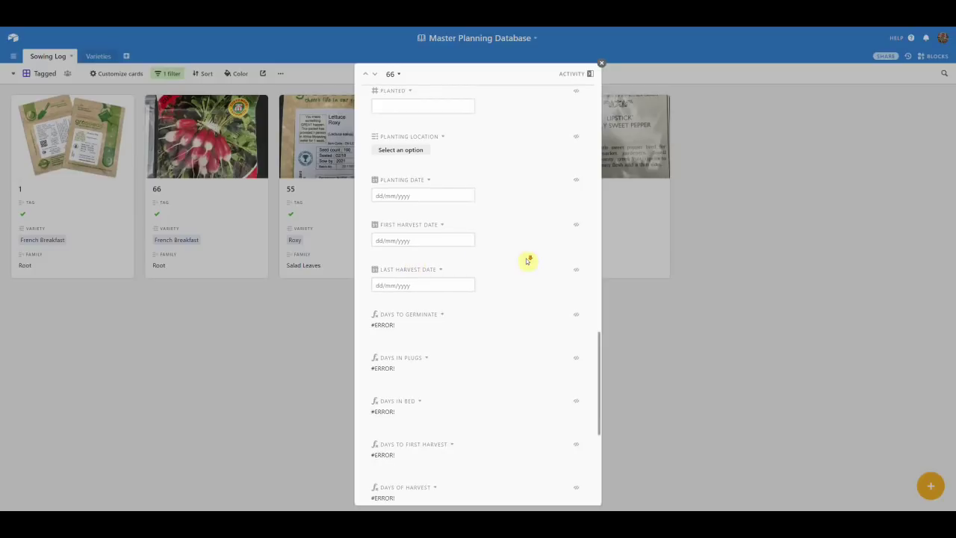
scroll(526, 261, down, 2)
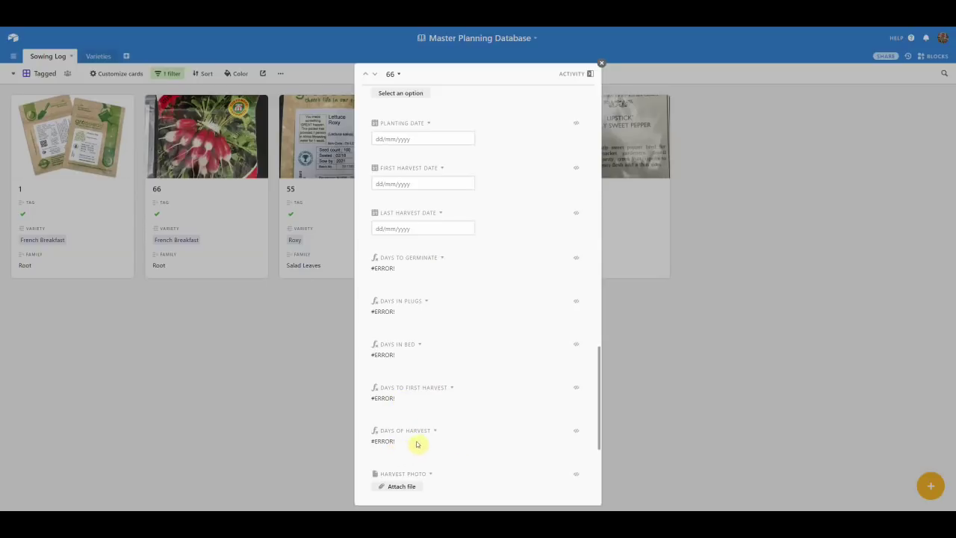
scroll(484, 433, down, 1)
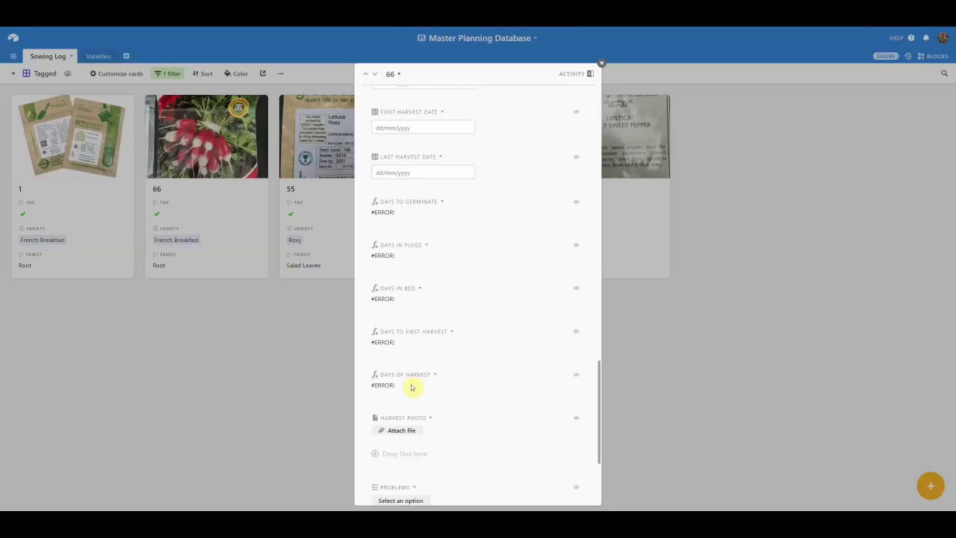
scroll(411, 387, down, 2)
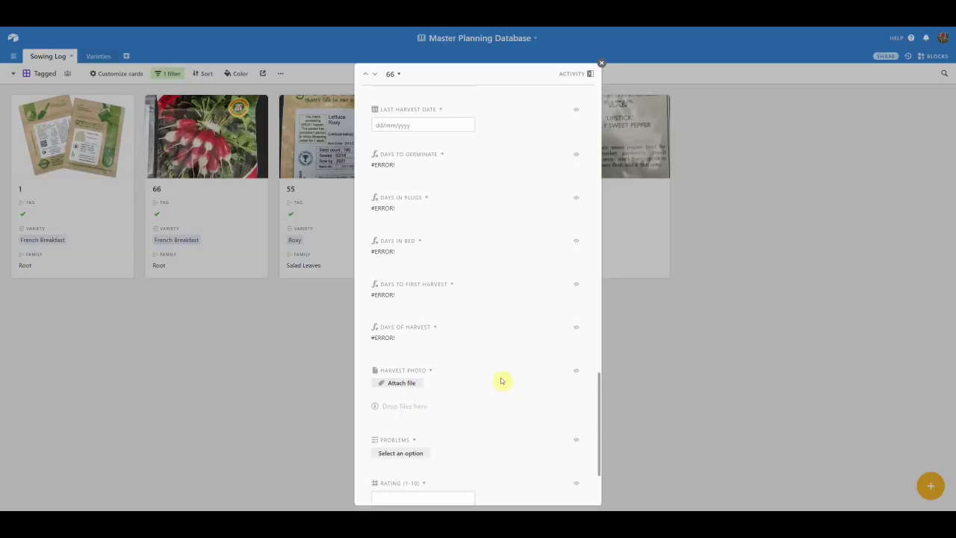
- Review the rating field at the end of the sowing record and close the record
scroll(515, 409, down, 4)
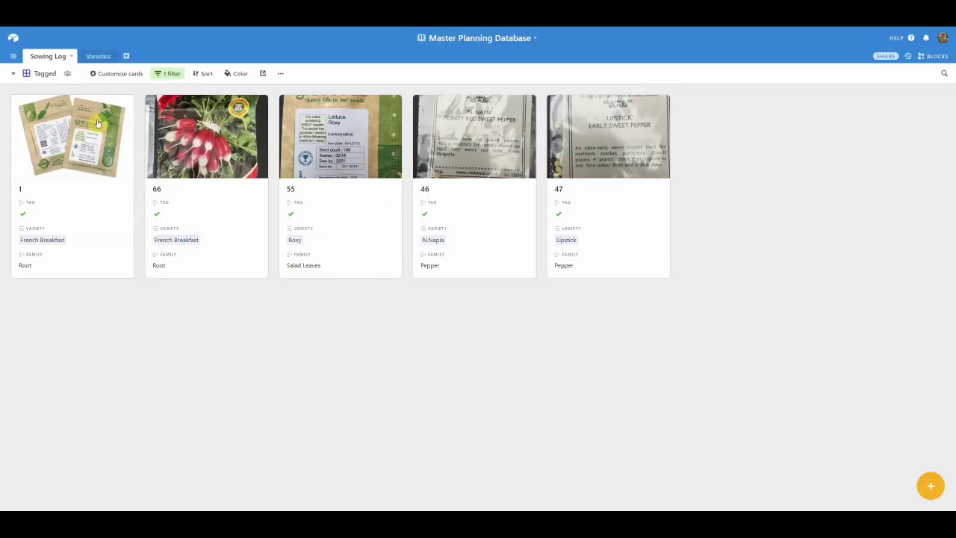
- Switch the Varieties table from the Tagged view to the Gallery view and browse the variety cards with their photos, families and types
click(100, 57)
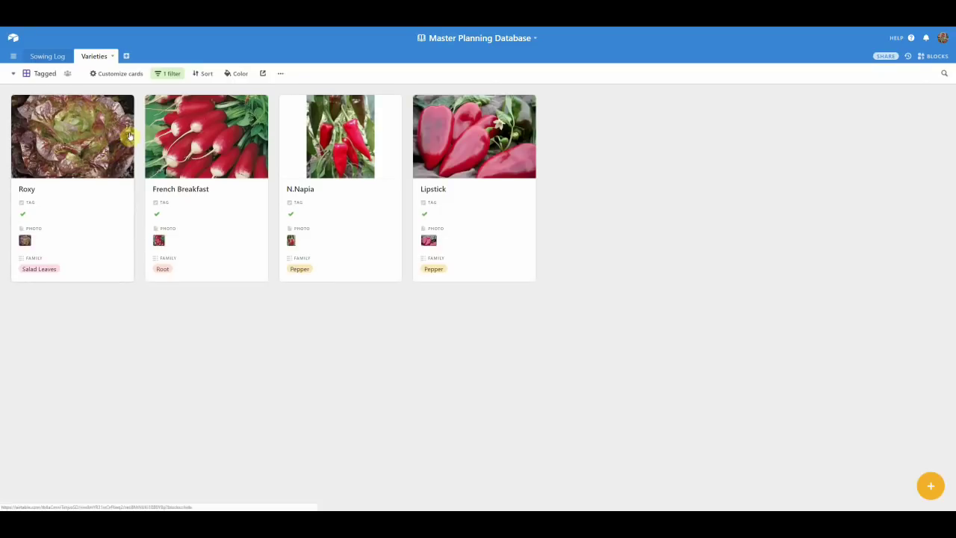
click(45, 73)
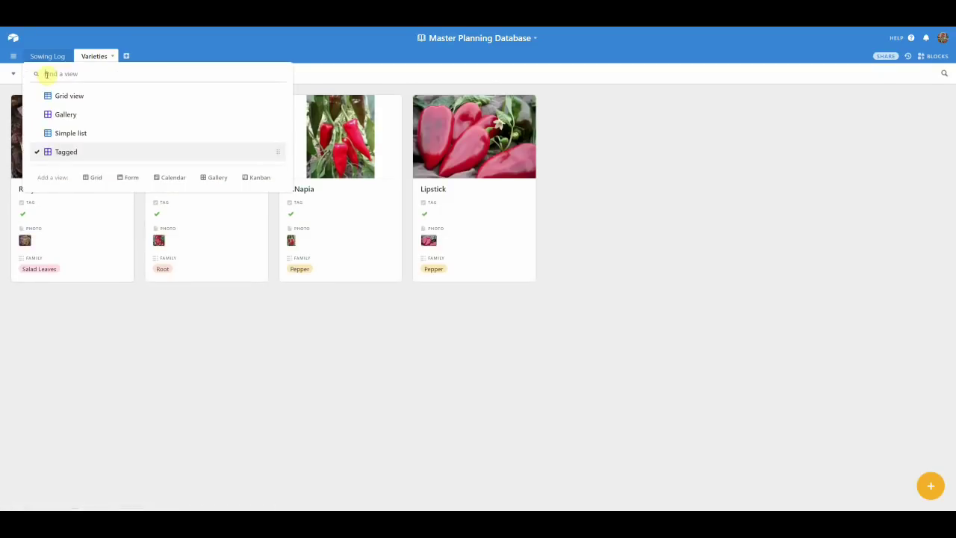
click(64, 116)
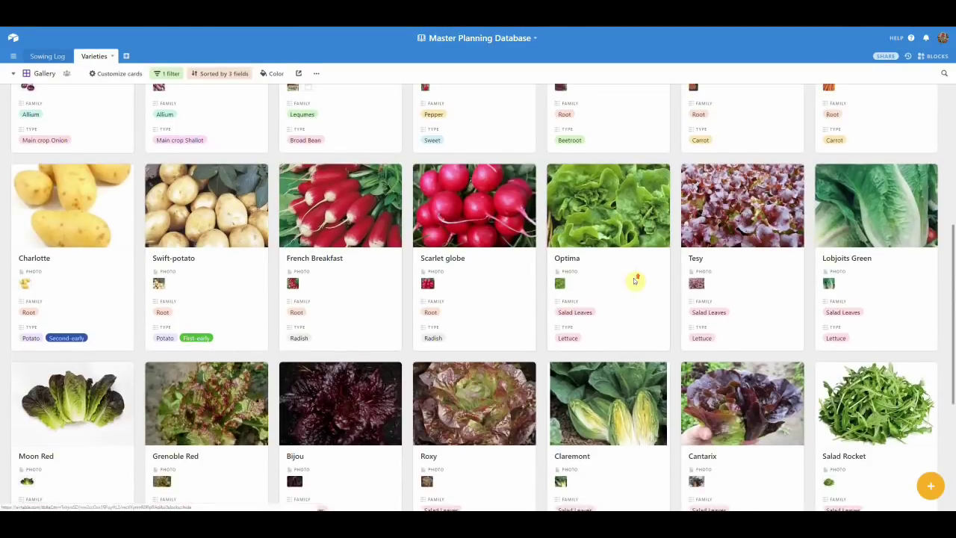
scroll(634, 280, up, 4)
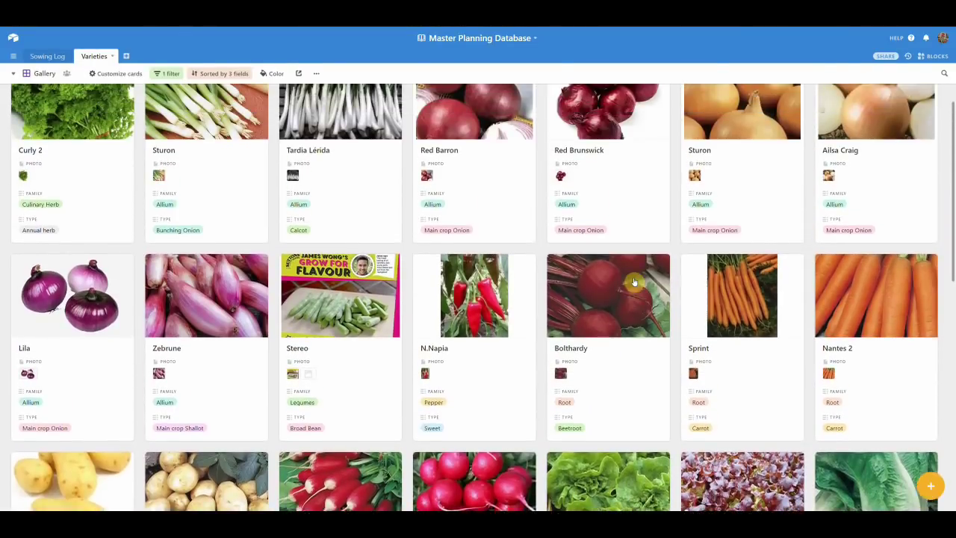
scroll(625, 211, up, 1)
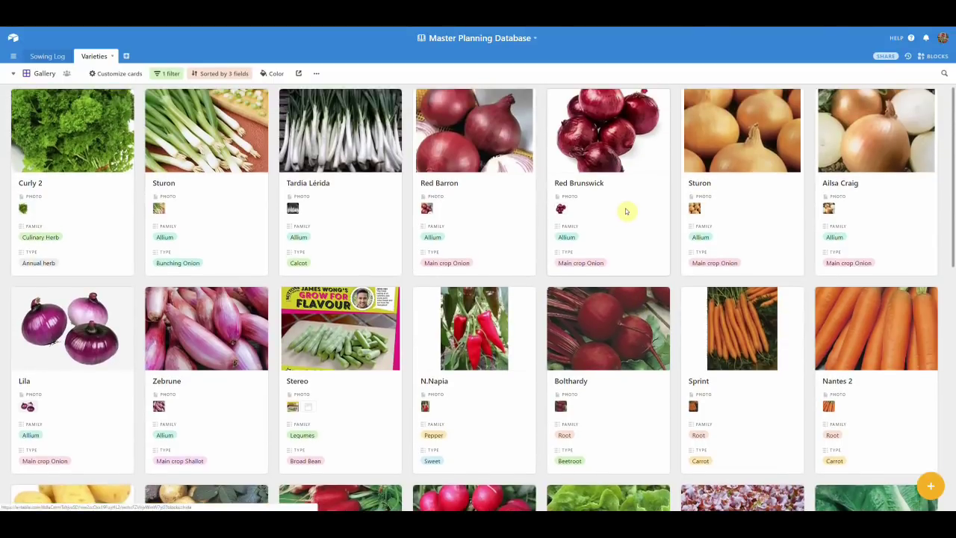
scroll(625, 211, up, 1)
scroll(626, 211, down, 2)
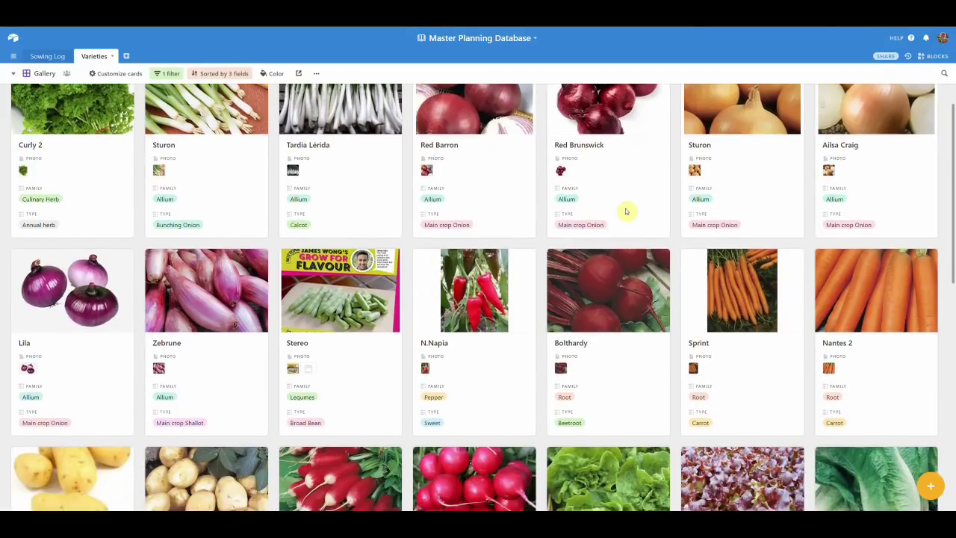
scroll(626, 212, down, 3)
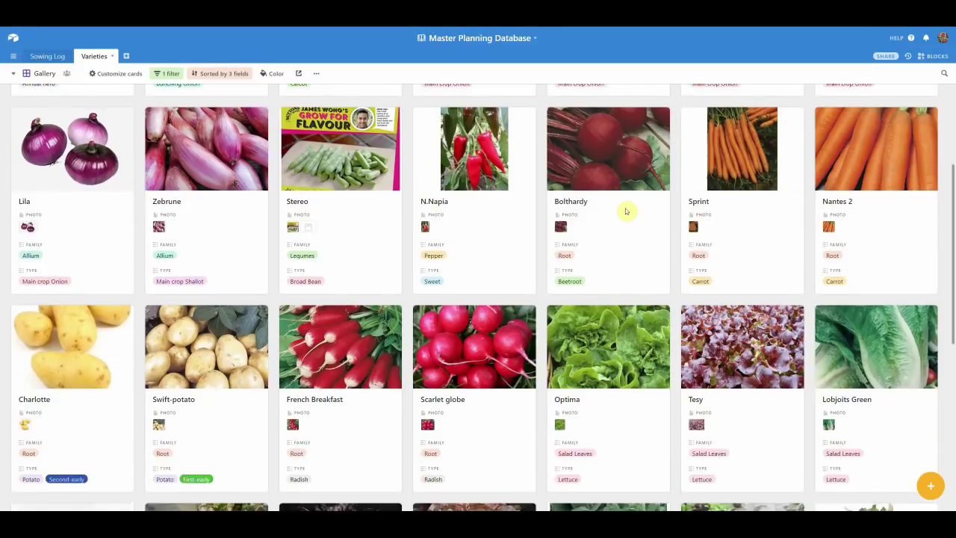